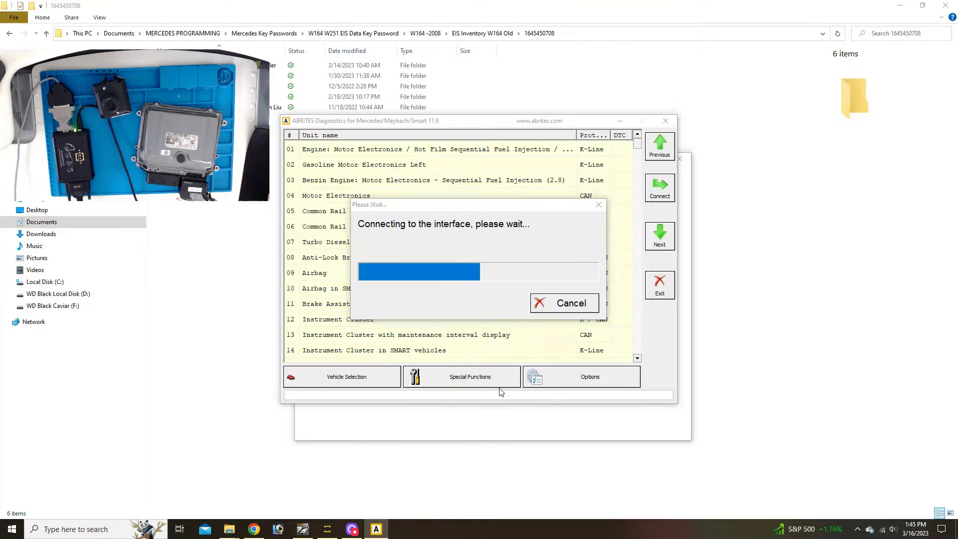
# Connect through the OBDII cable, dismiss the AMS expiry notice, and show the Mercedes special functions
pyautogui.click(459, 283)
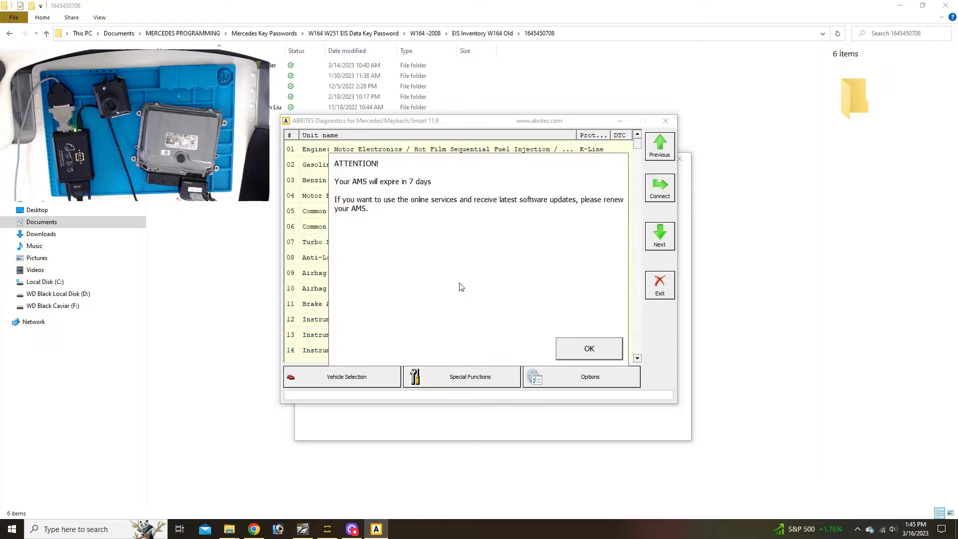
pyautogui.click(589, 349)
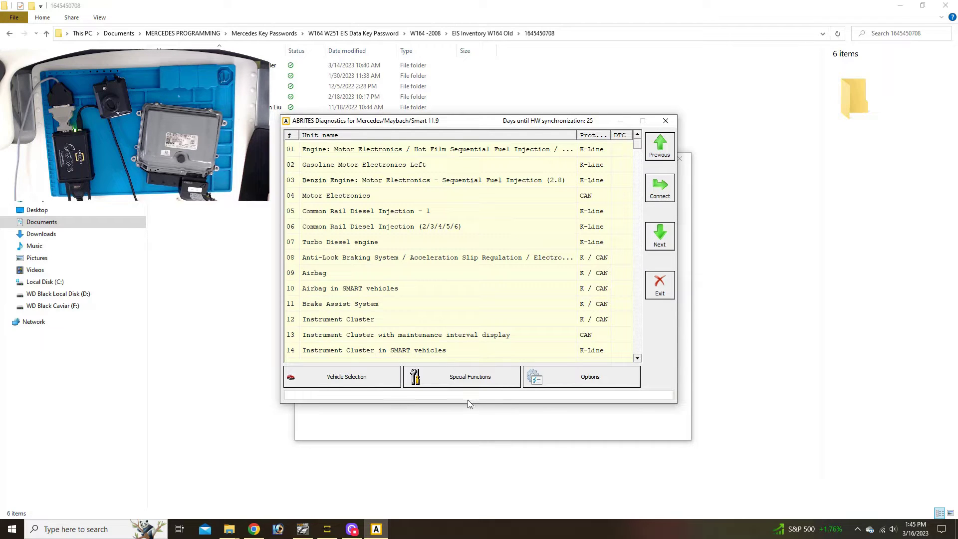
pyautogui.click(460, 380)
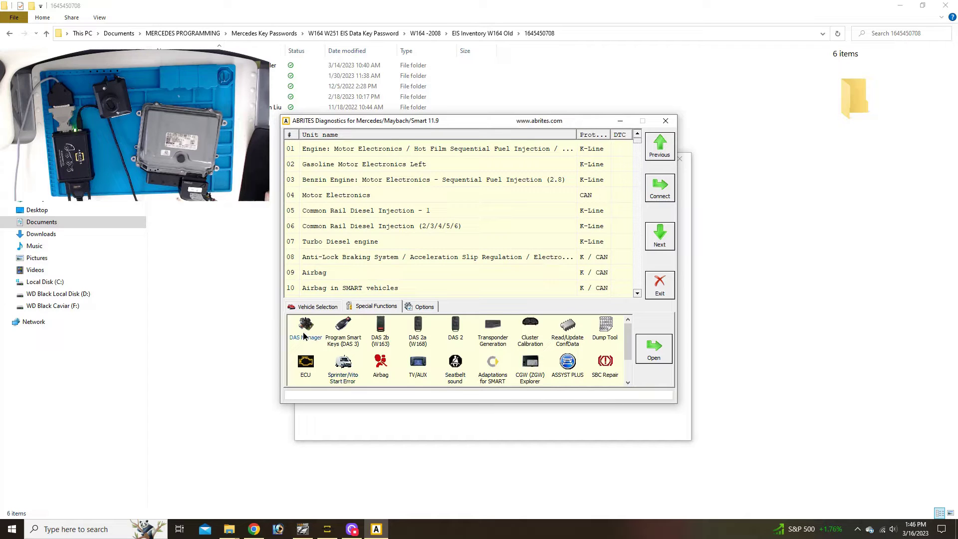
# In DAS Manager, read the Engine Control Unit's FBS data: eight keys plus the service key
pyautogui.doubleClick(304, 333)
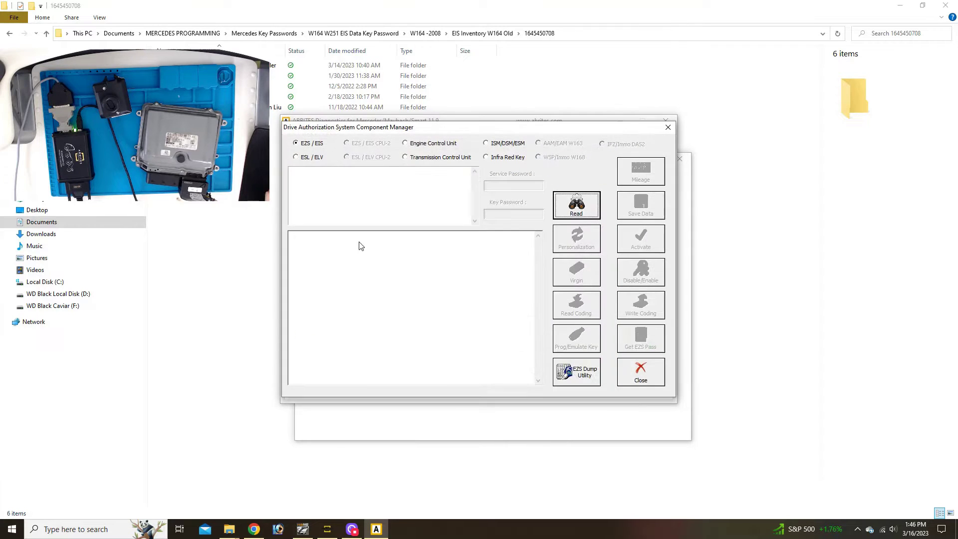
pyautogui.click(405, 143)
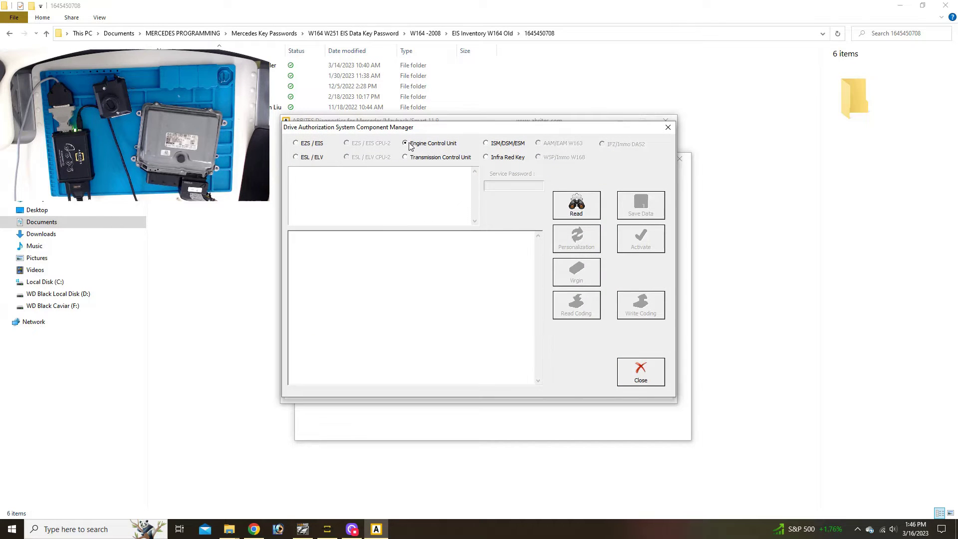
pyautogui.click(566, 210)
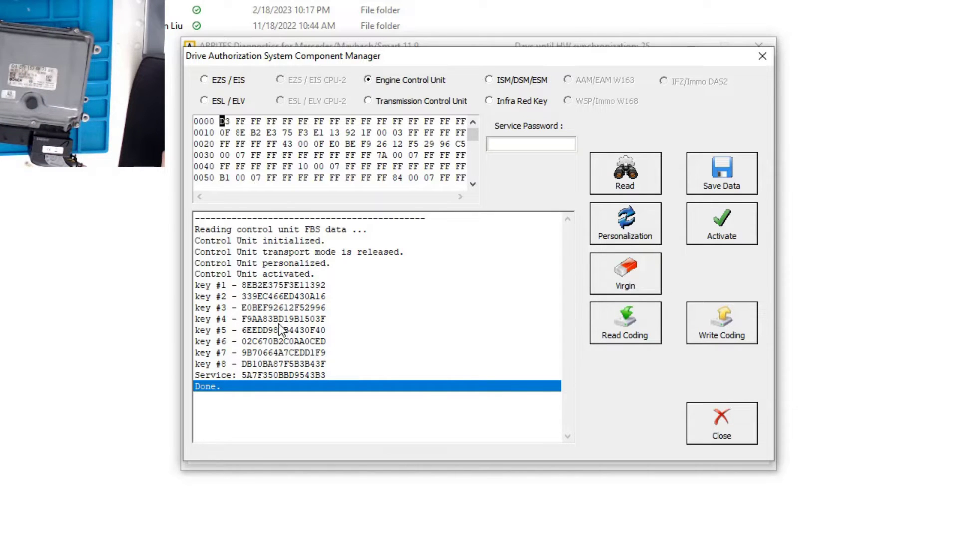
# Save the ECU FBS data as 'original FBS', then read and save its coding as 'original coding'
pyautogui.click(707, 175)
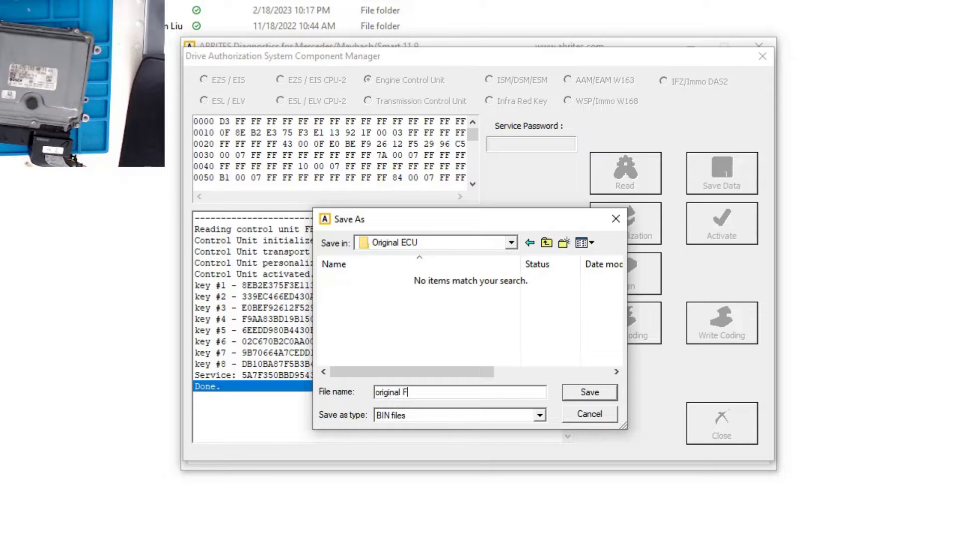
pyautogui.press('Return')
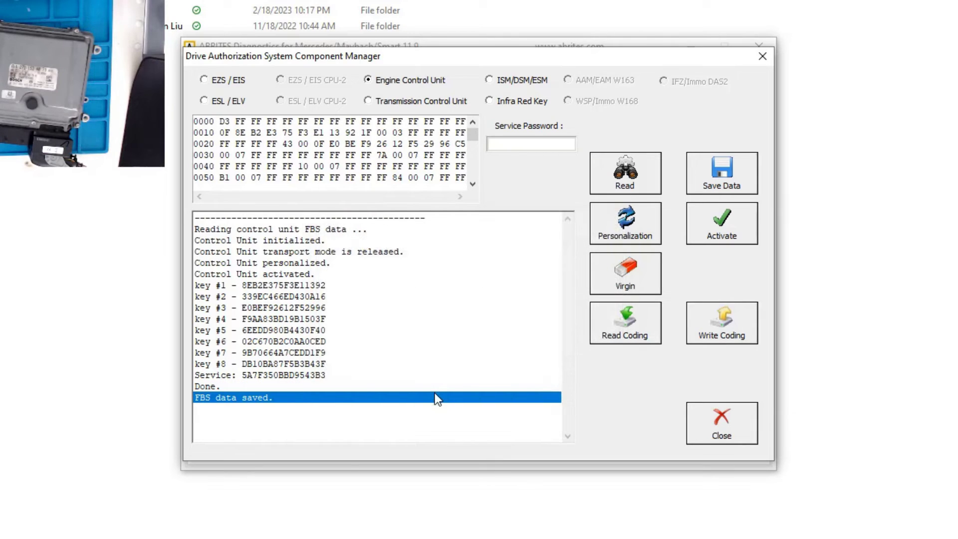
pyautogui.click(625, 336)
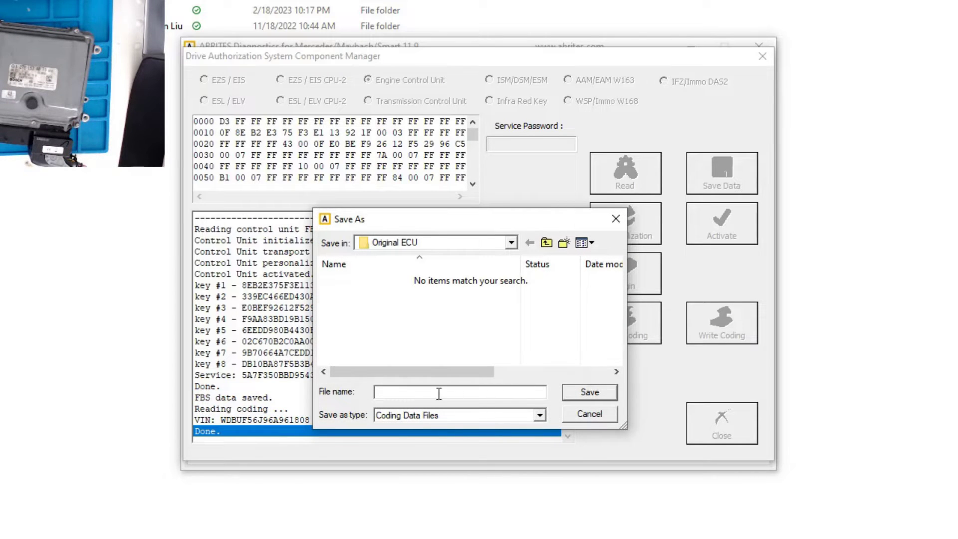
pyautogui.write('or')
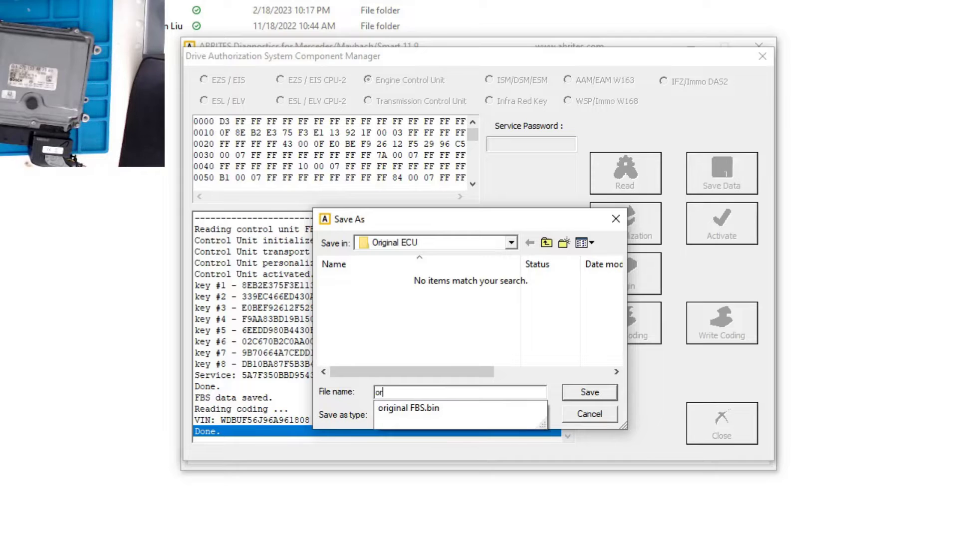
pyautogui.write('iginal coding')
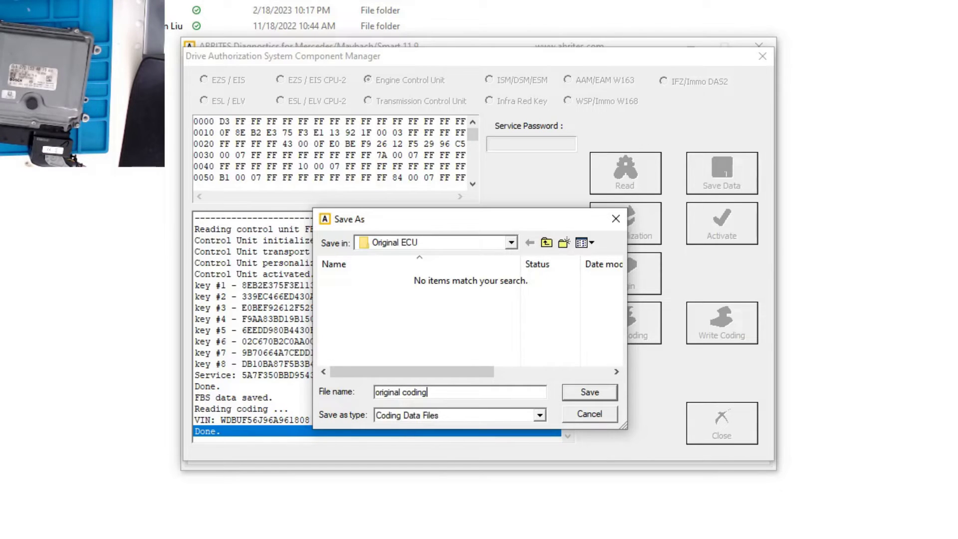
pyautogui.press('Return')
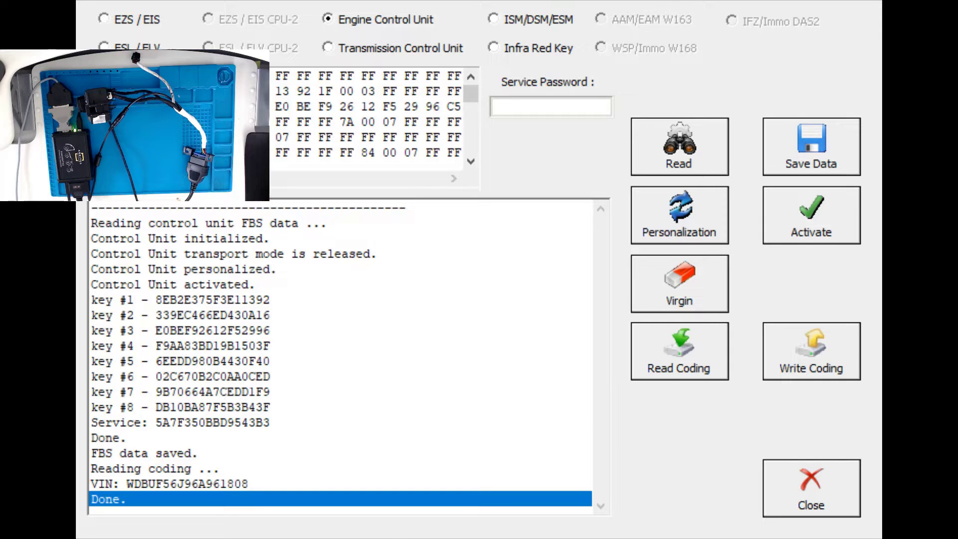
# Read the EZS / EIS data, showing mileage 0 and eight unused keys, then start virginizing it
pyautogui.click(102, 18)
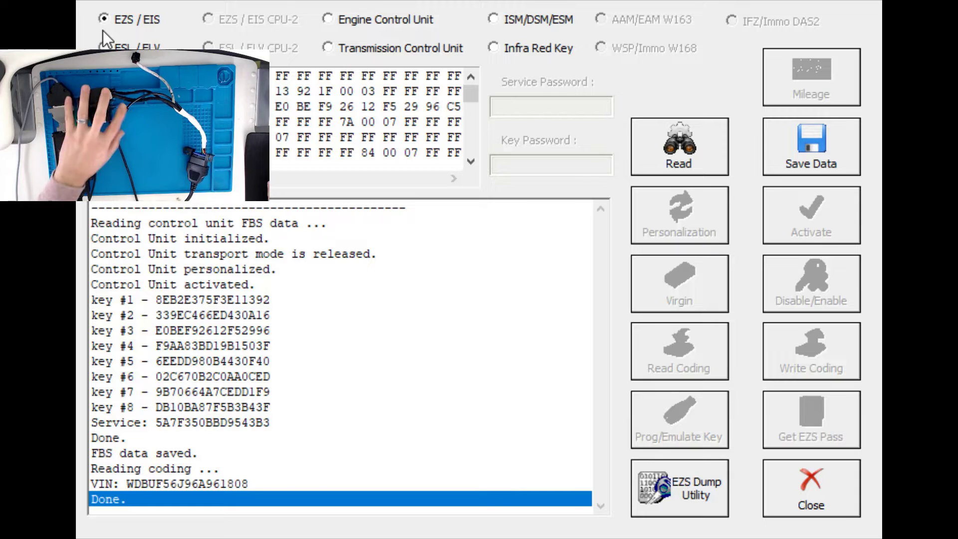
pyautogui.click(675, 156)
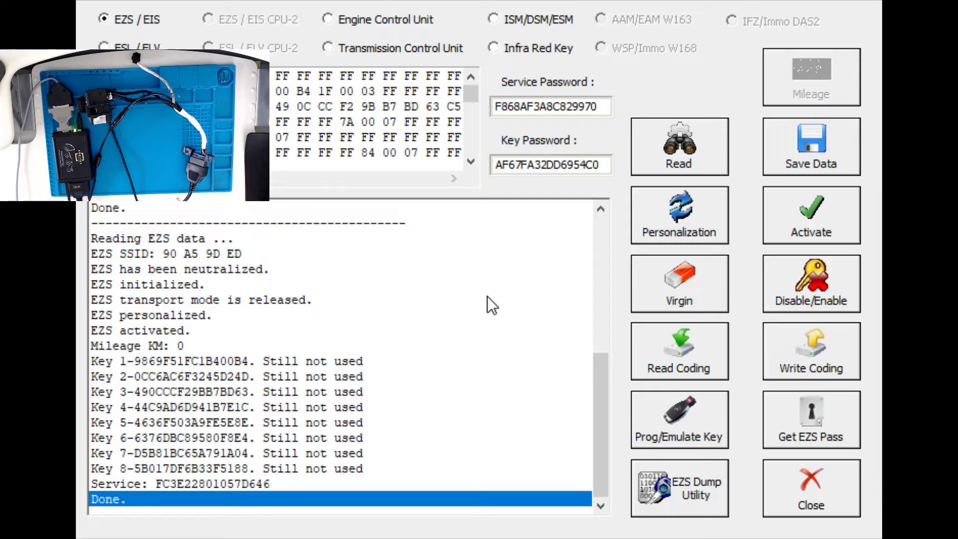
pyautogui.click(685, 300)
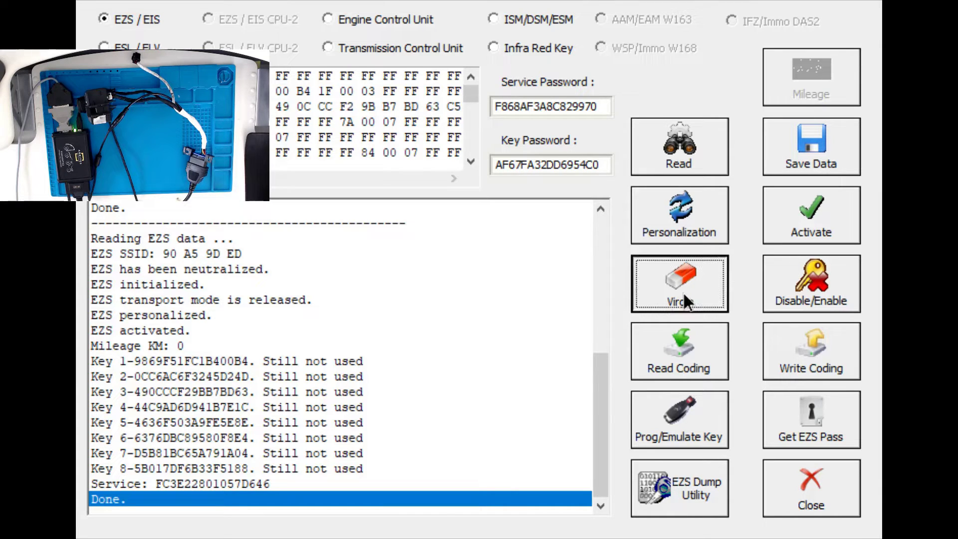
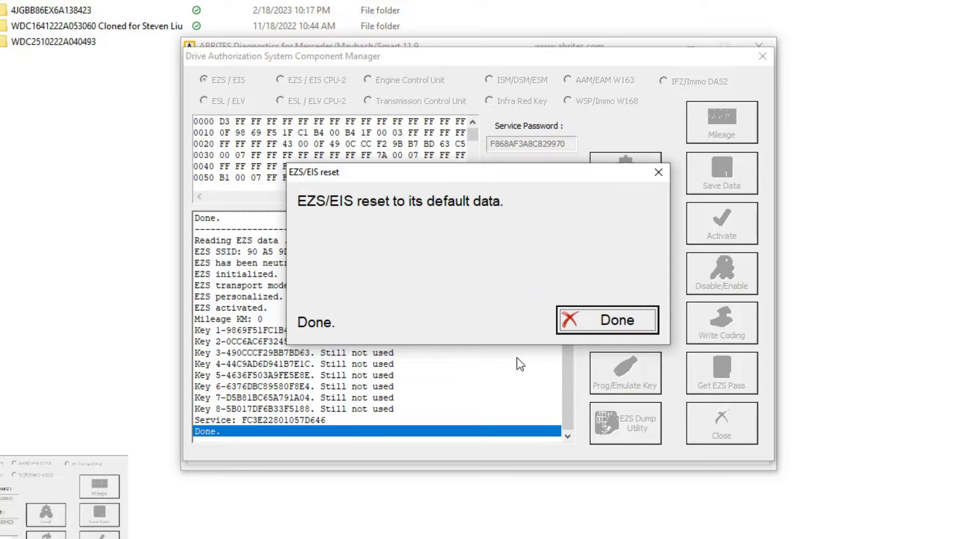
# Confirm the completed EZS reset so the EZS re-reads as not activated with all keys disabled
pyautogui.click(580, 329)
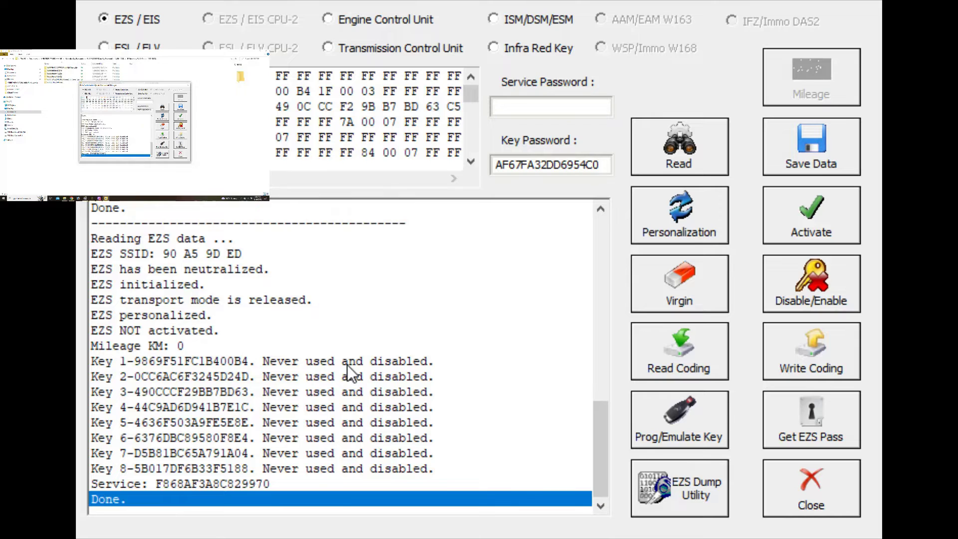
# Start EZS personalization with FBS data, bringing up the dealer-supplied colour key question
pyautogui.click(664, 227)
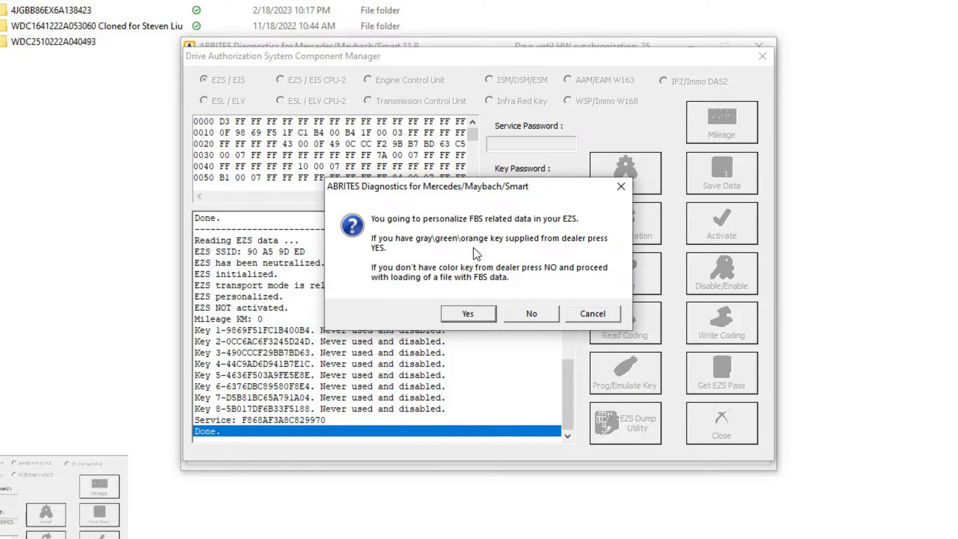
# Decline the dealer colour key and load original FBS.bin from the Original ECU folder
pyautogui.click(527, 314)
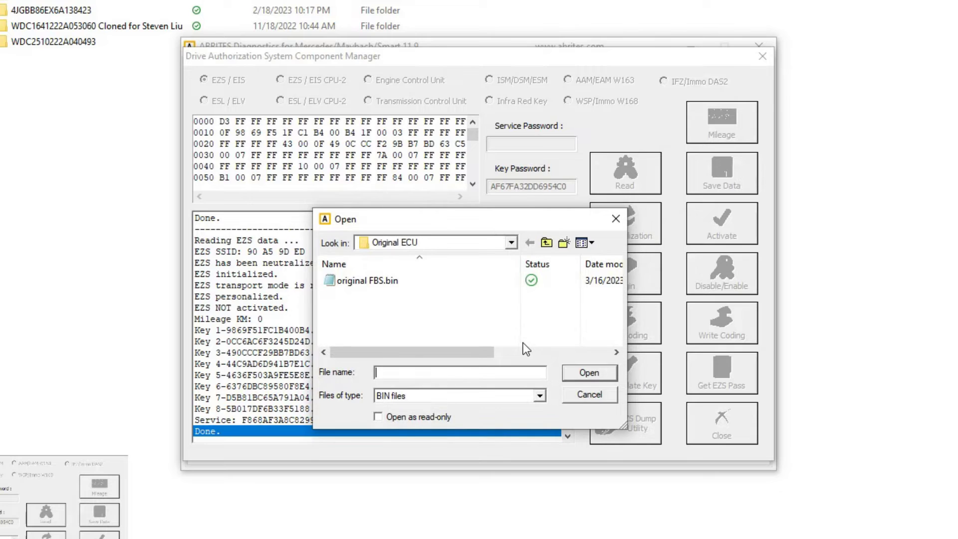
pyautogui.click(362, 283)
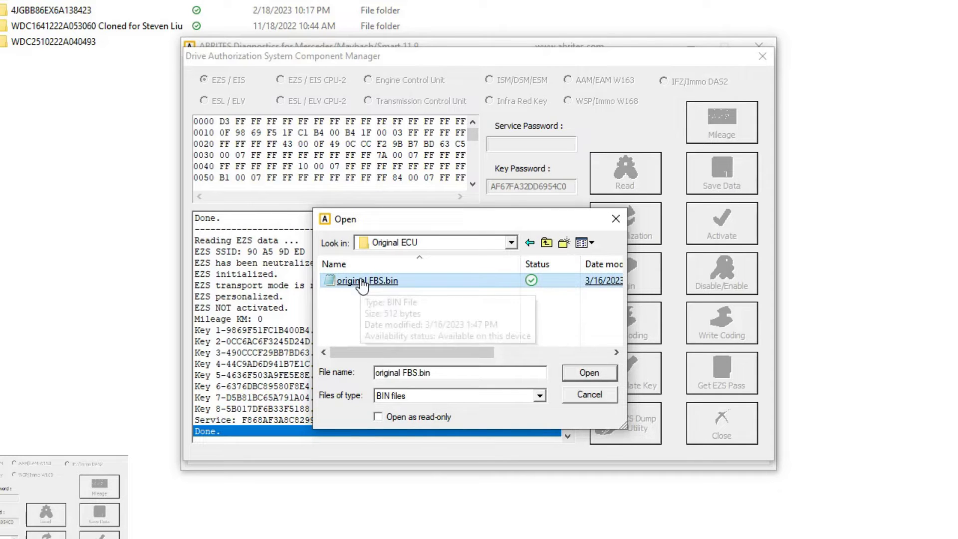
pyautogui.doubleClick(363, 282)
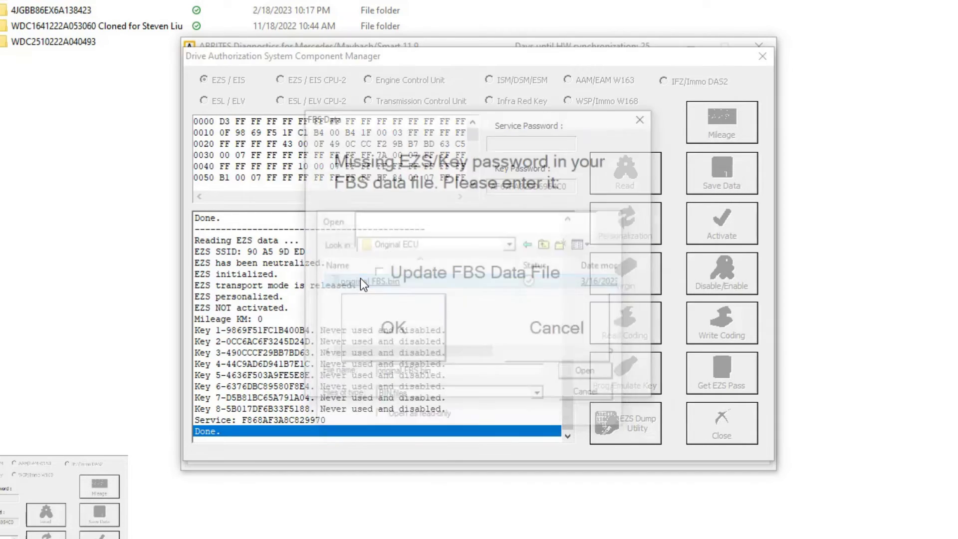
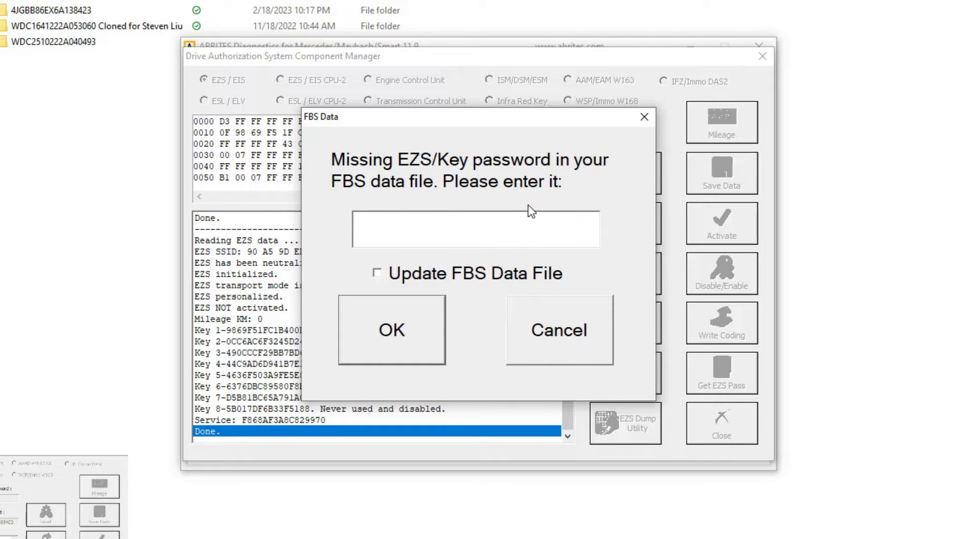
# Paste the missing EZS key password into the FBS data and confirm it
pyautogui.click(471, 229)
pyautogui.hotkey('ctrl', 'v')
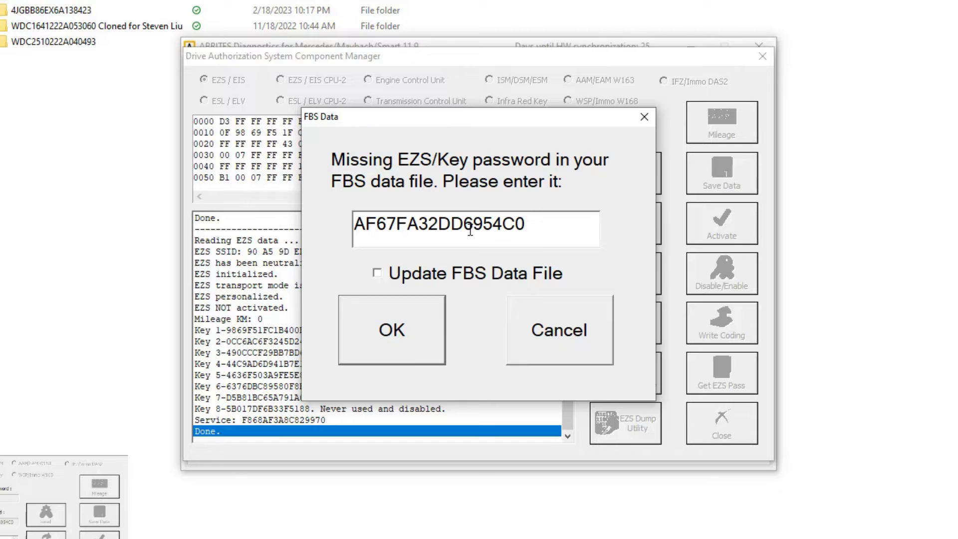
pyautogui.click(402, 328)
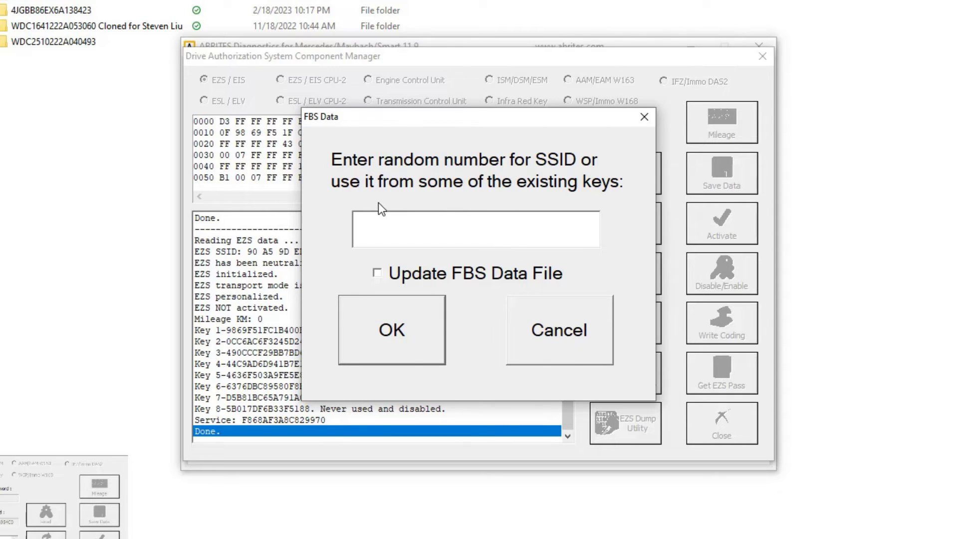
# Enter SSID 90A59DED and start personalizing the EZS with the ECU's FBS data
pyautogui.click(387, 225)
pyautogui.write('90A5')
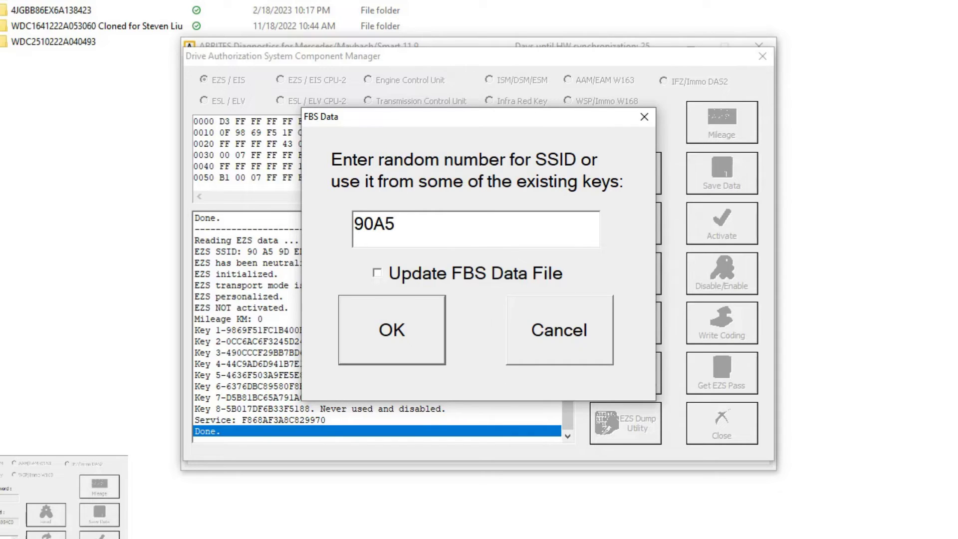
pyautogui.write('9DED')
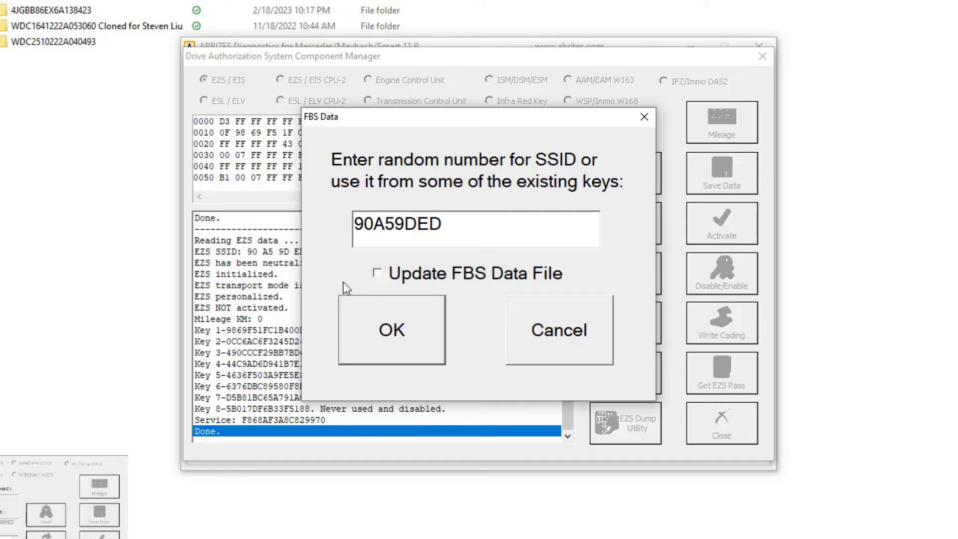
pyautogui.click(369, 321)
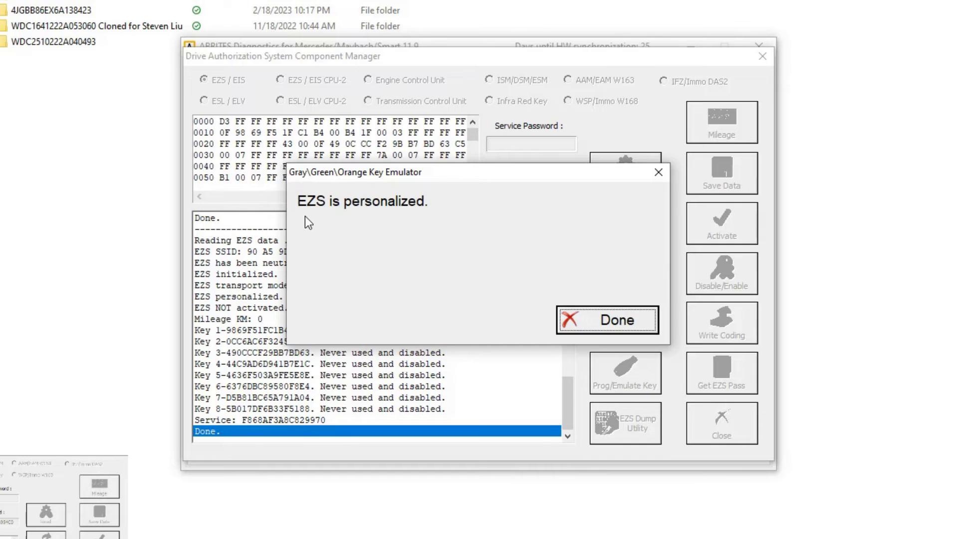
# Acknowledge the 'EZS is personalized' message so the EZS data is reread
pyautogui.click(585, 319)
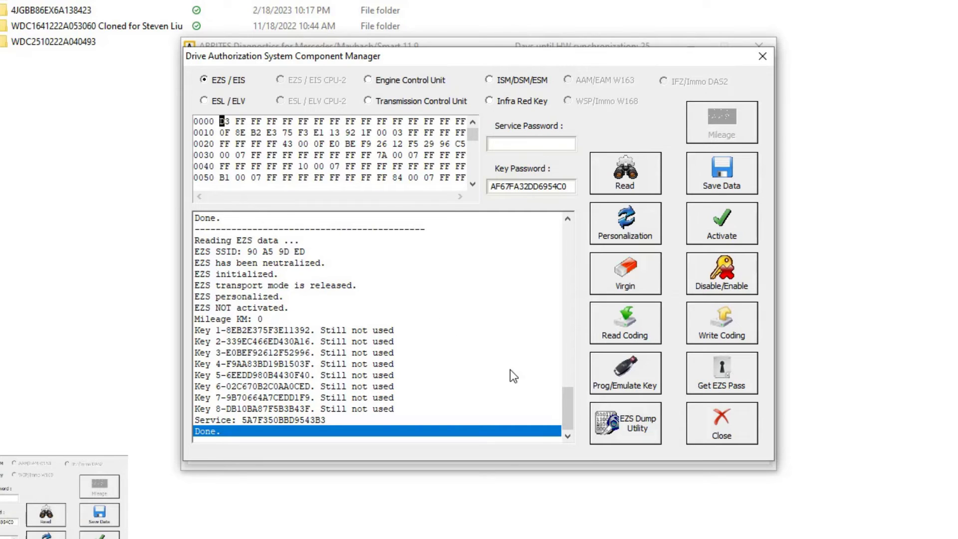
# Write the coding from original coding.acd to the EZS with the displayed VIN
pyautogui.click(729, 331)
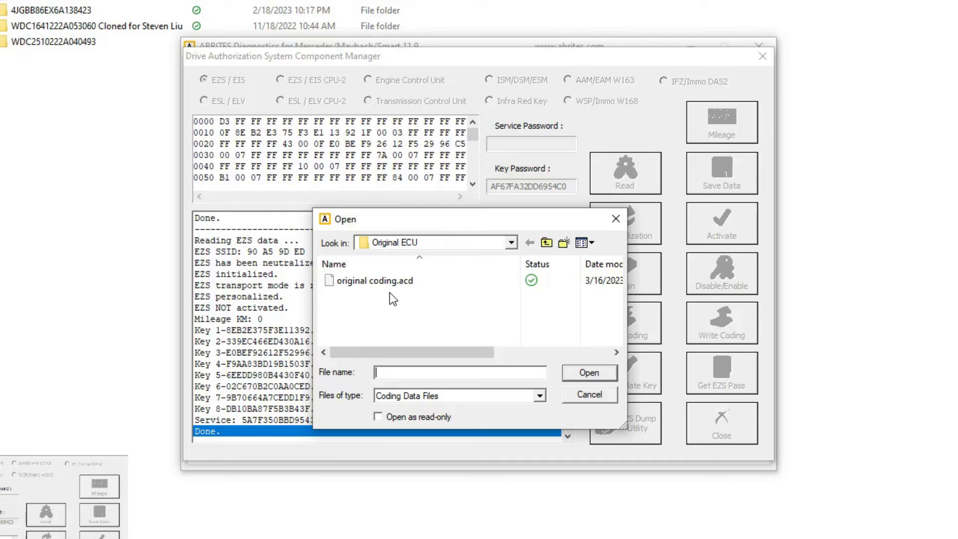
pyautogui.click(373, 281)
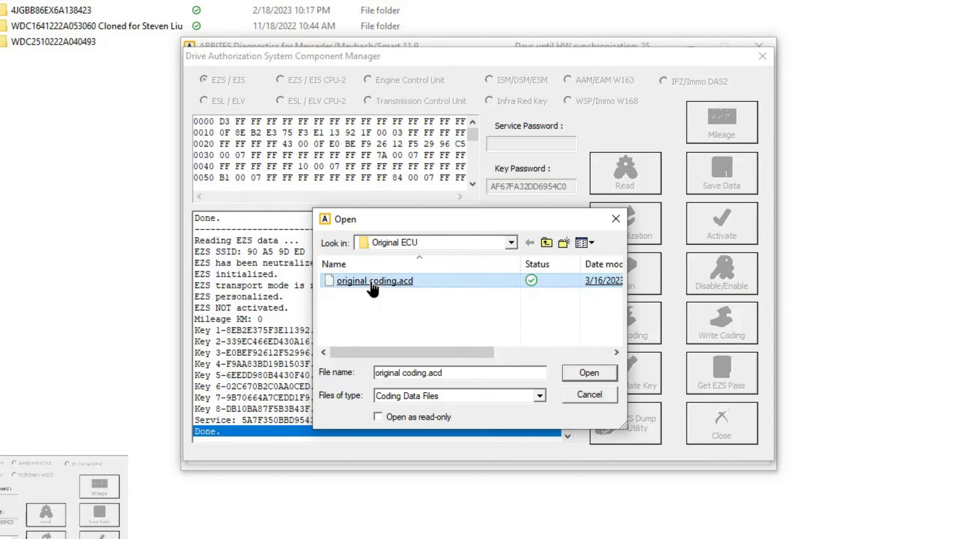
pyautogui.doubleClick(372, 281)
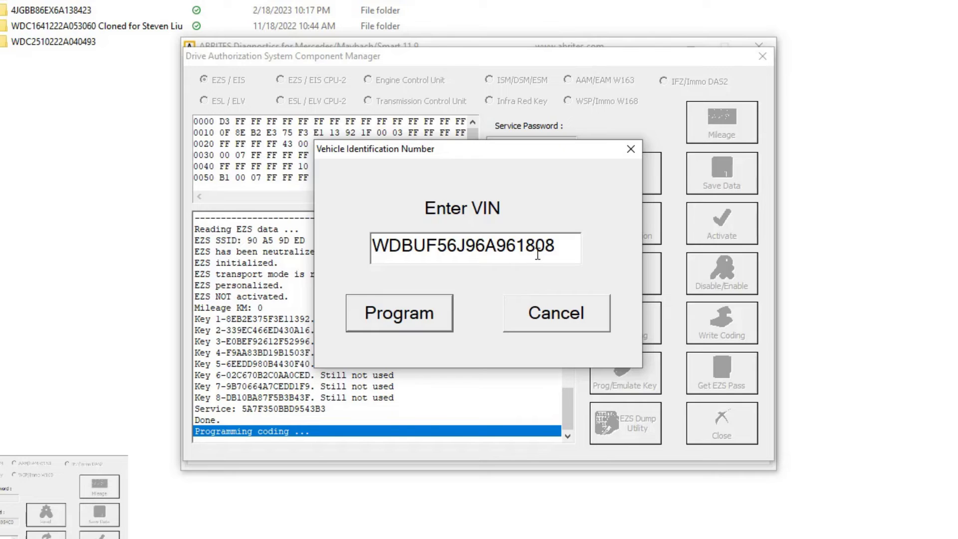
pyautogui.moveTo(515, 248); pyautogui.dragTo(557, 248)
pyautogui.click(423, 322)
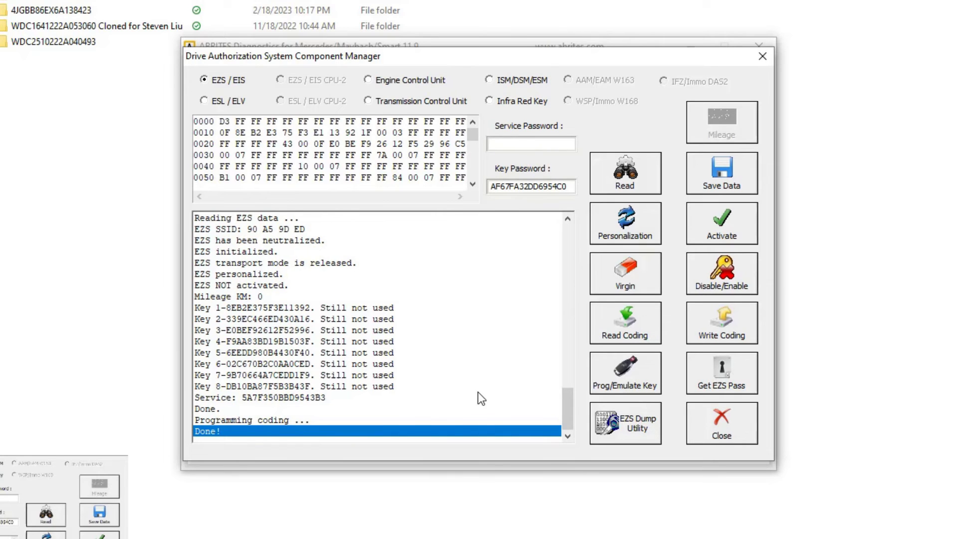
# Read the coding back from the EZS without saving it to a file
pyautogui.click(622, 336)
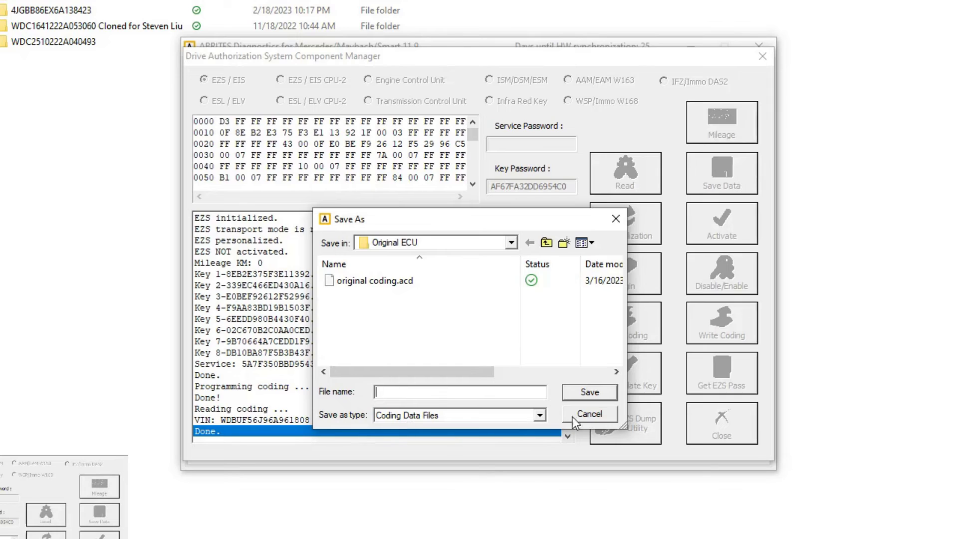
pyautogui.click(589, 415)
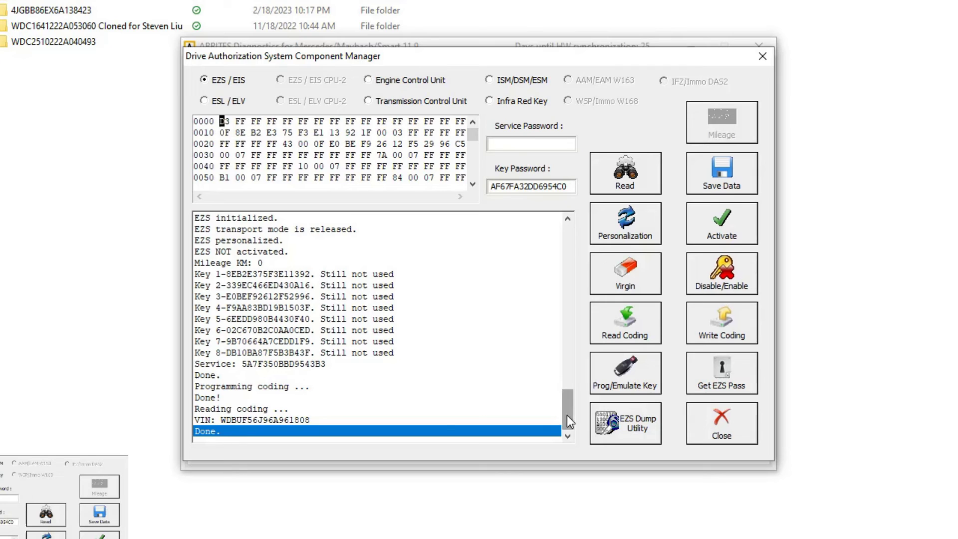
# Check the control unit's FBS data in the log, then start EZS activation
pyautogui.moveTo(568, 415); pyautogui.dragTo(573, 223)
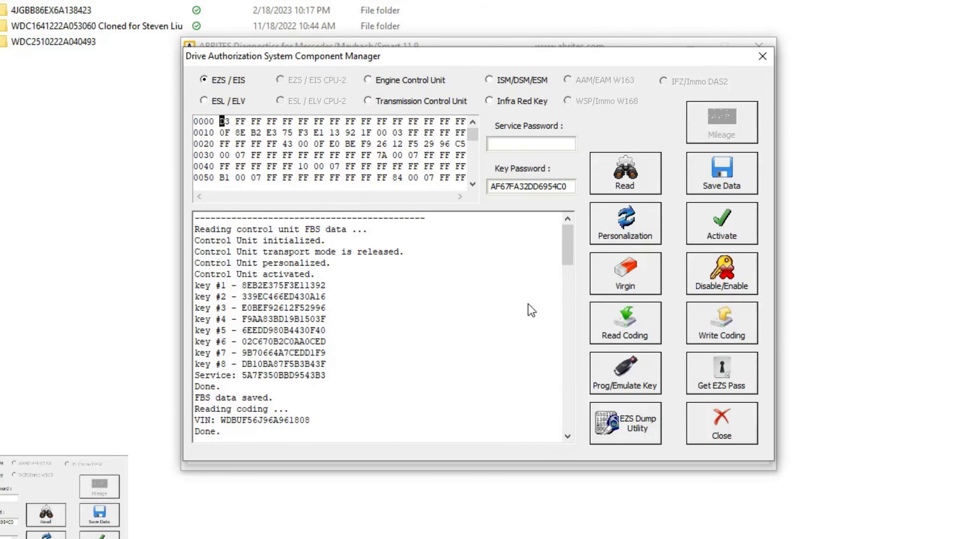
pyautogui.moveTo(568, 241); pyautogui.dragTo(565, 412)
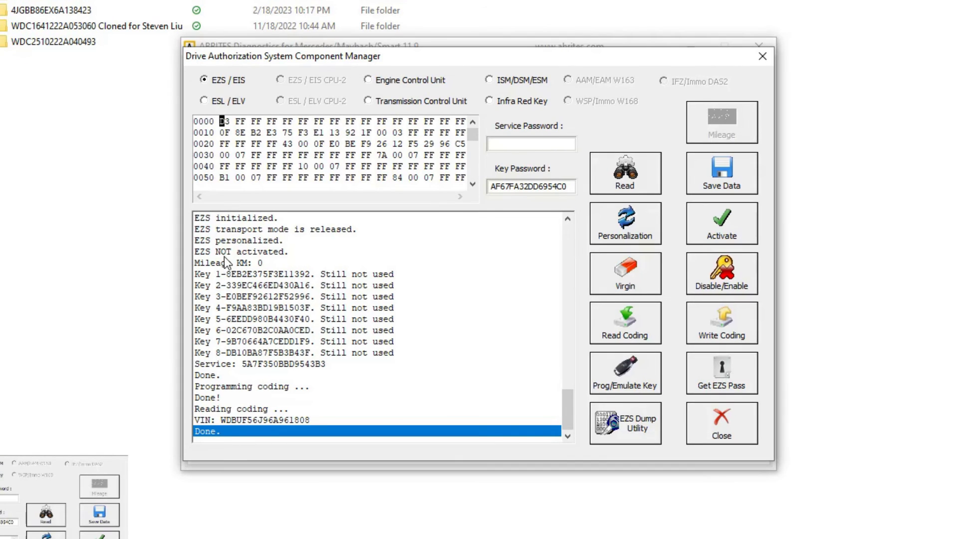
pyautogui.click(720, 225)
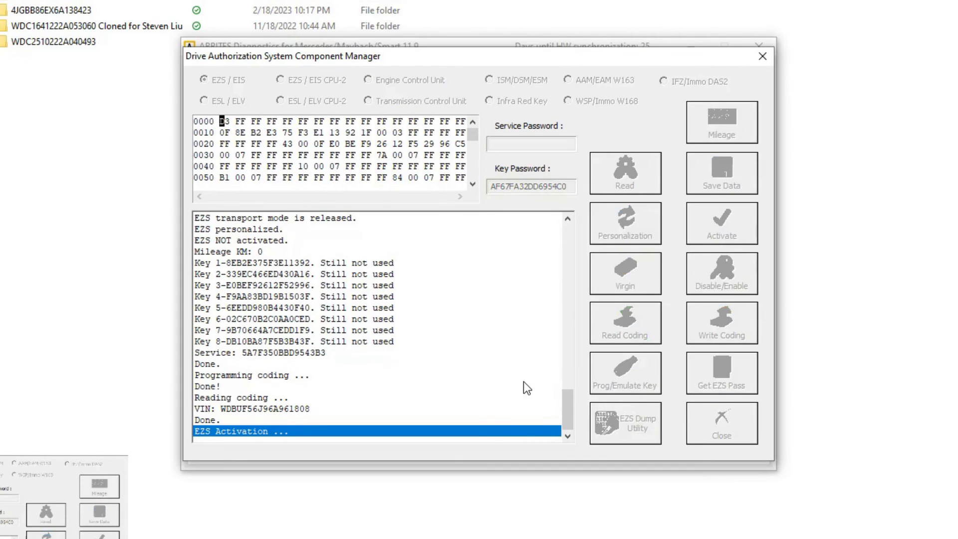